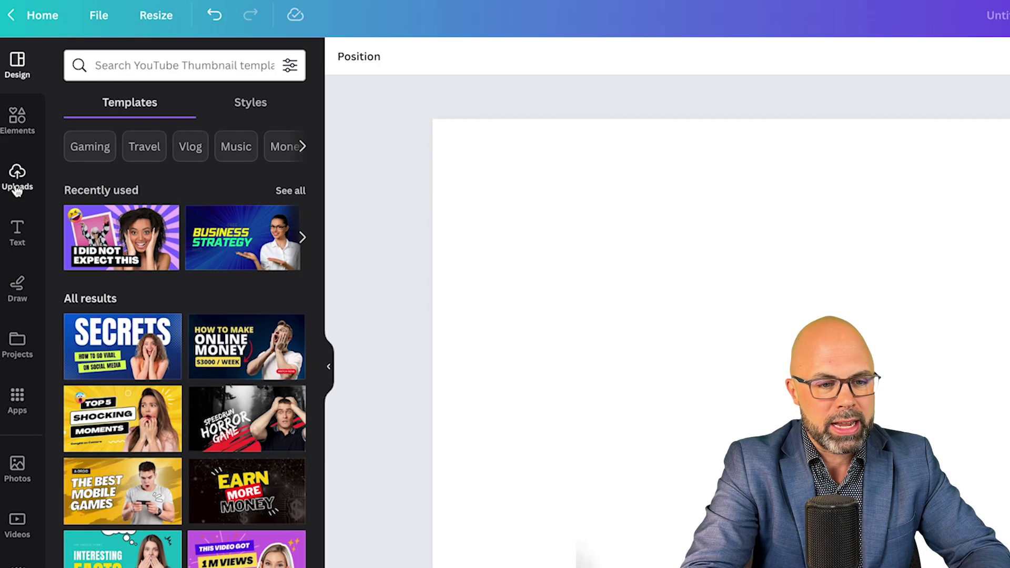
Step: Add the uploaded lake photo and resize it to fill the thumbnail page
left_click(17, 190)
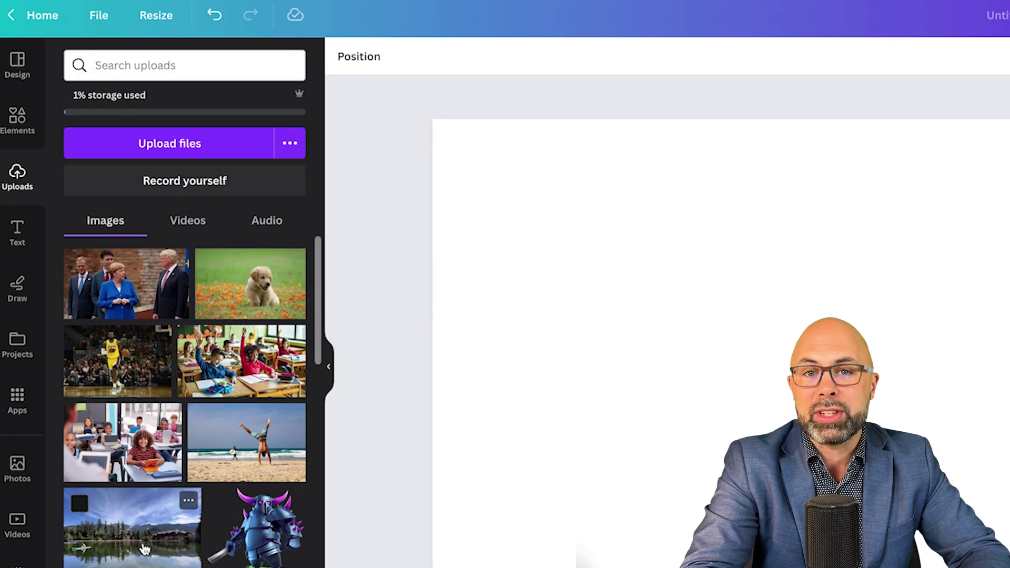
left_click(145, 549)
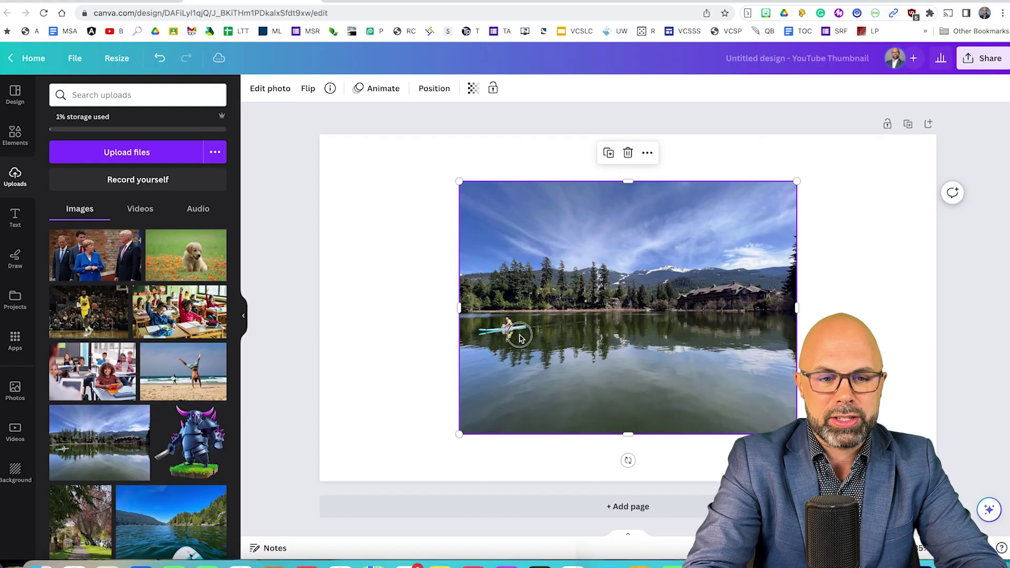
left_click_drag(520, 338, 380, 290)
left_click_drag(658, 388, 941, 567)
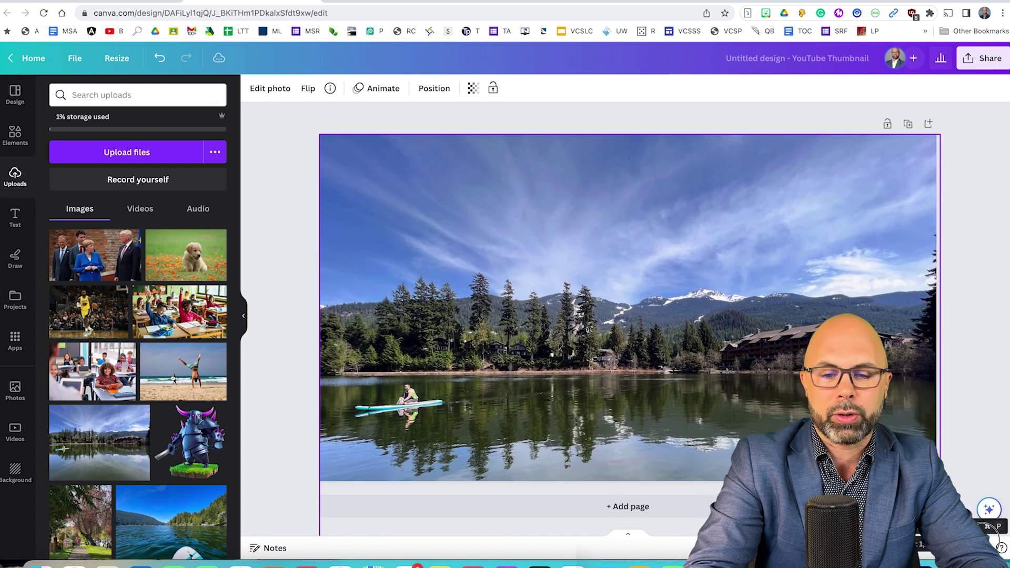
left_click_drag(921, 470, 920, 446)
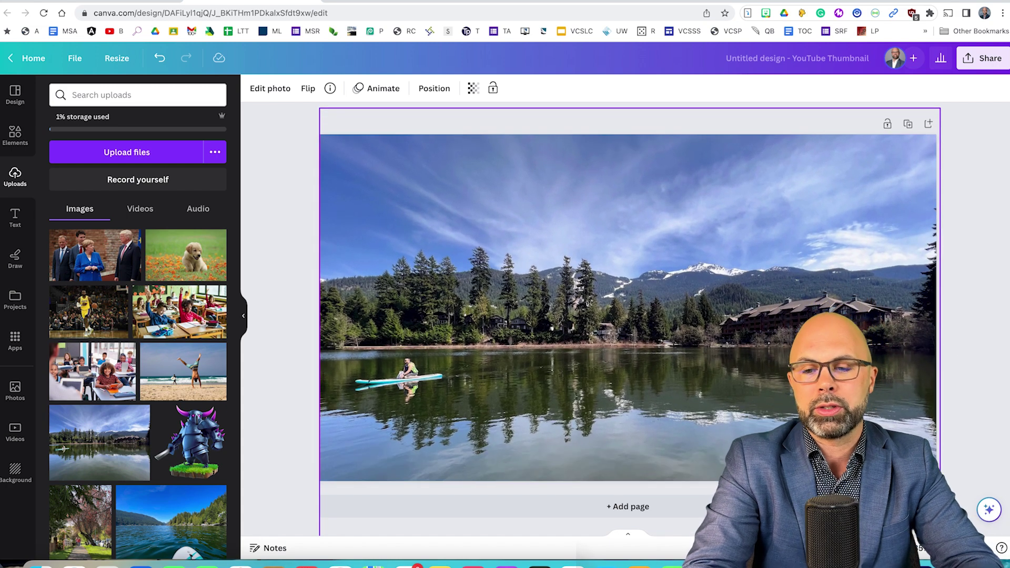
Step: Reselect the lake photo and bring up its Edit photo tools
left_click(986, 412)
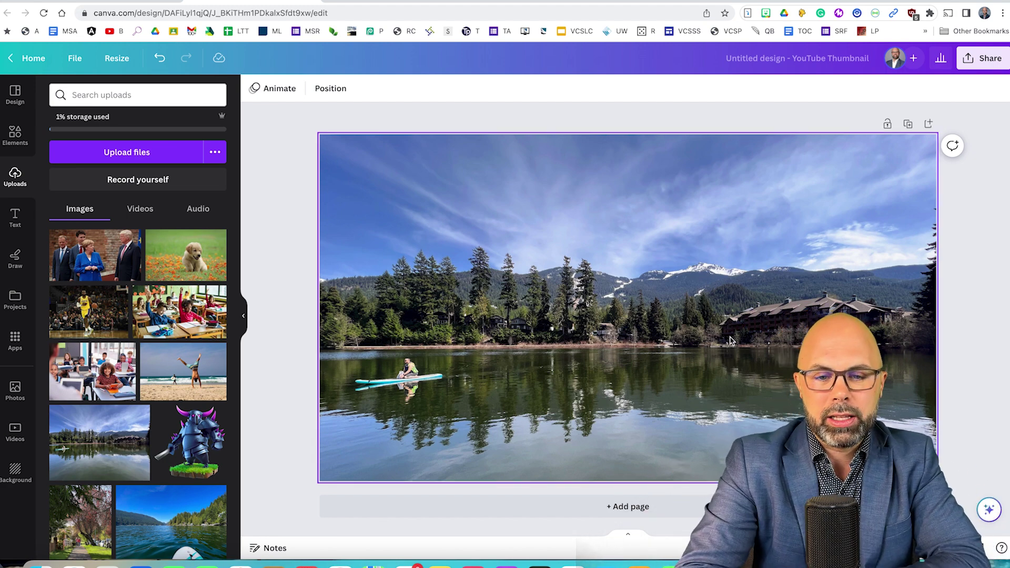
left_click(696, 321)
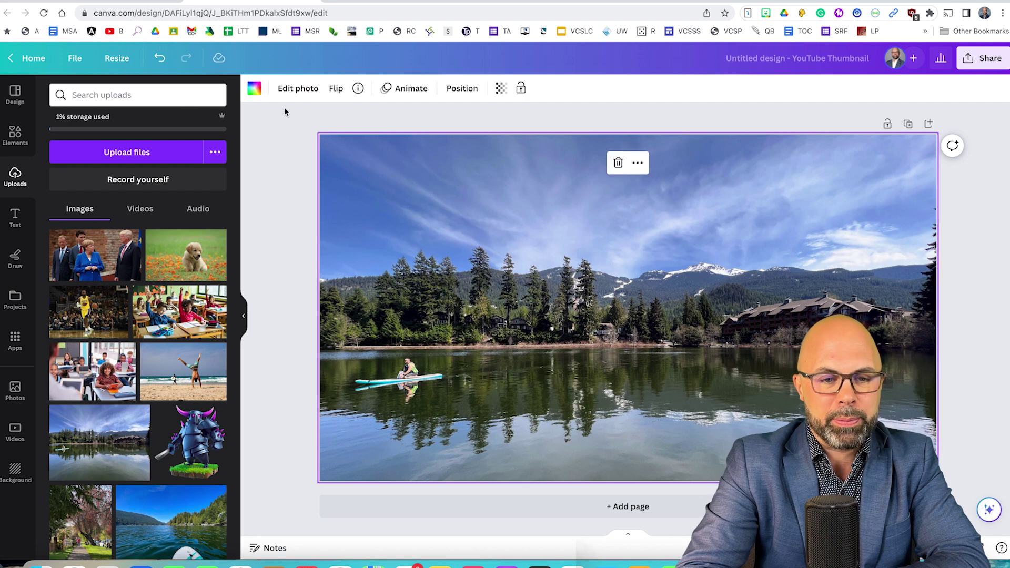
left_click(288, 91)
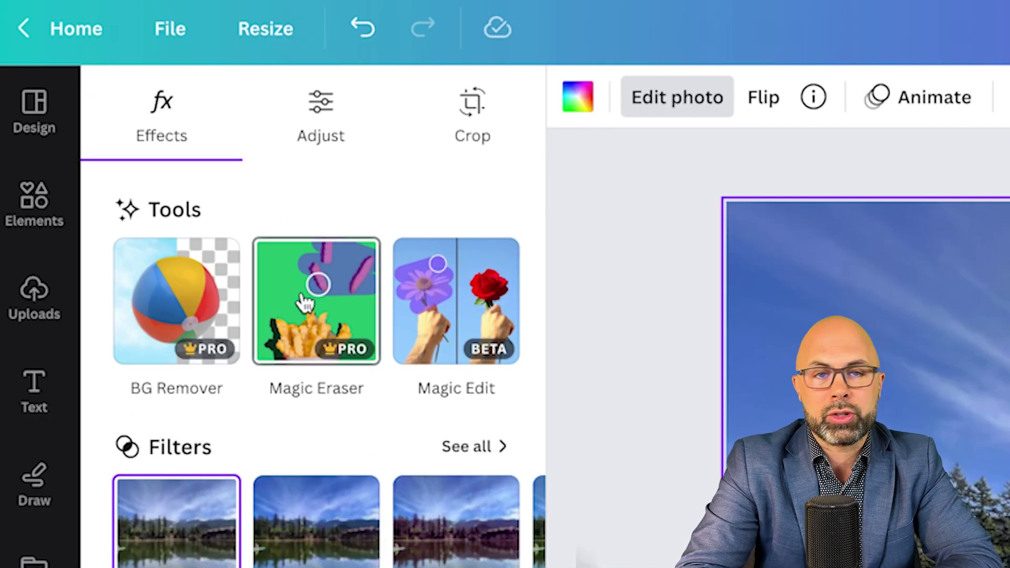
Step: Erase the paddleboarder from the lake with Magic Eraser
left_click(308, 303)
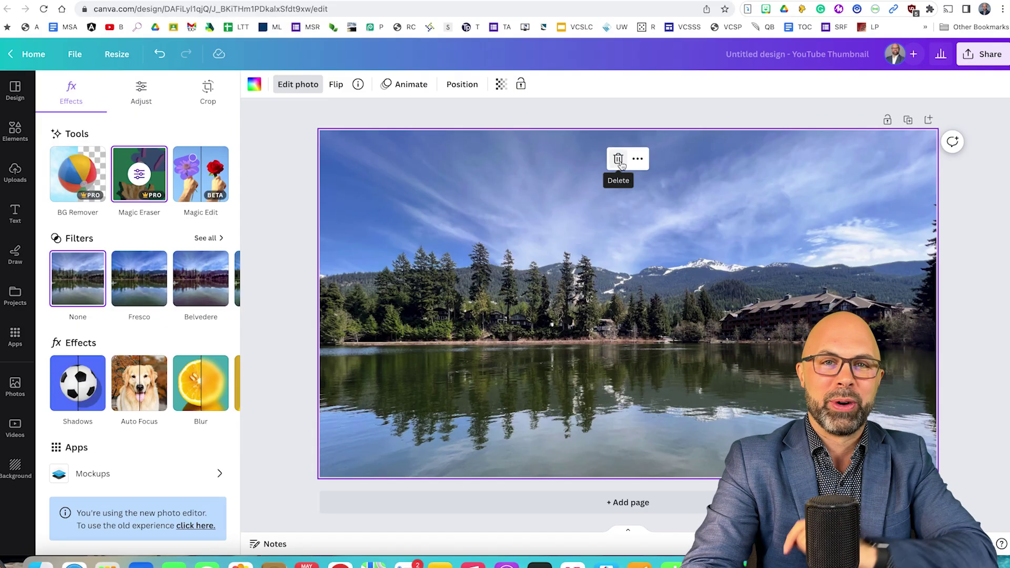
Step: Delete the lake photo from the page
left_click(619, 159)
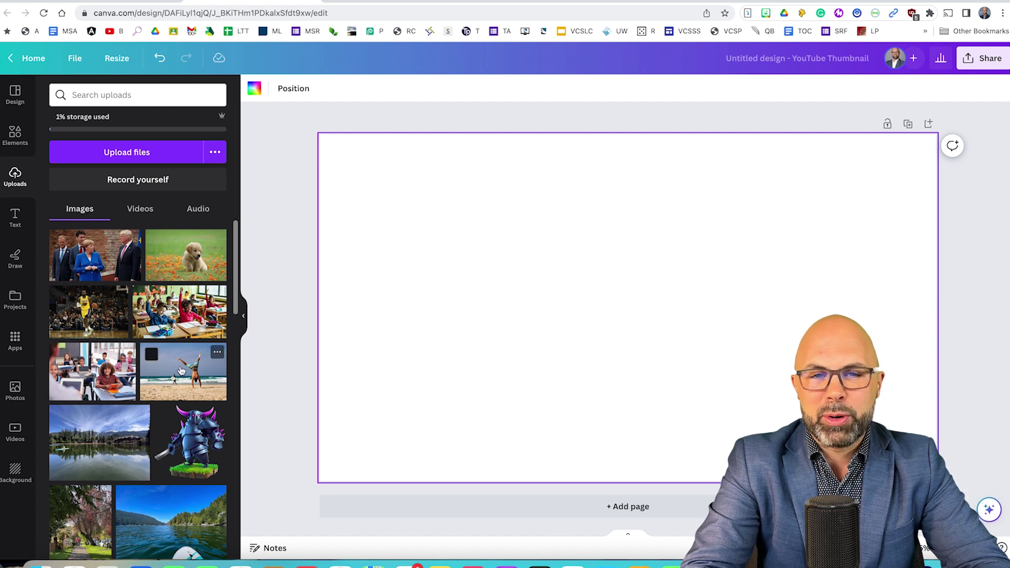
Step: Place the beach cartwheel photo from Uploads on the page
left_click_drag(180, 370, 355, 144)
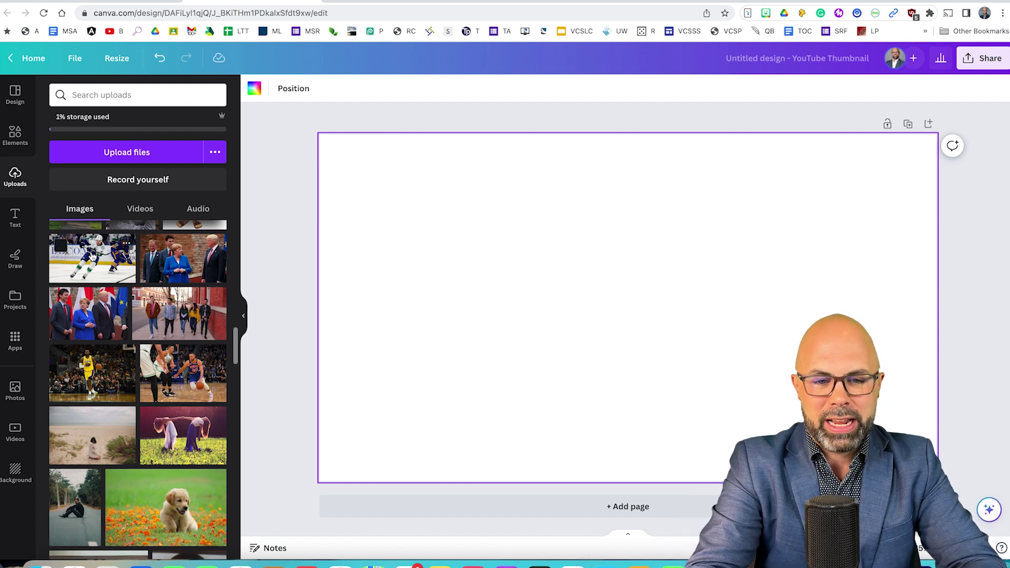
Step: Place the hockey photo from Uploads on the page
left_click_drag(92, 255, 345, 213)
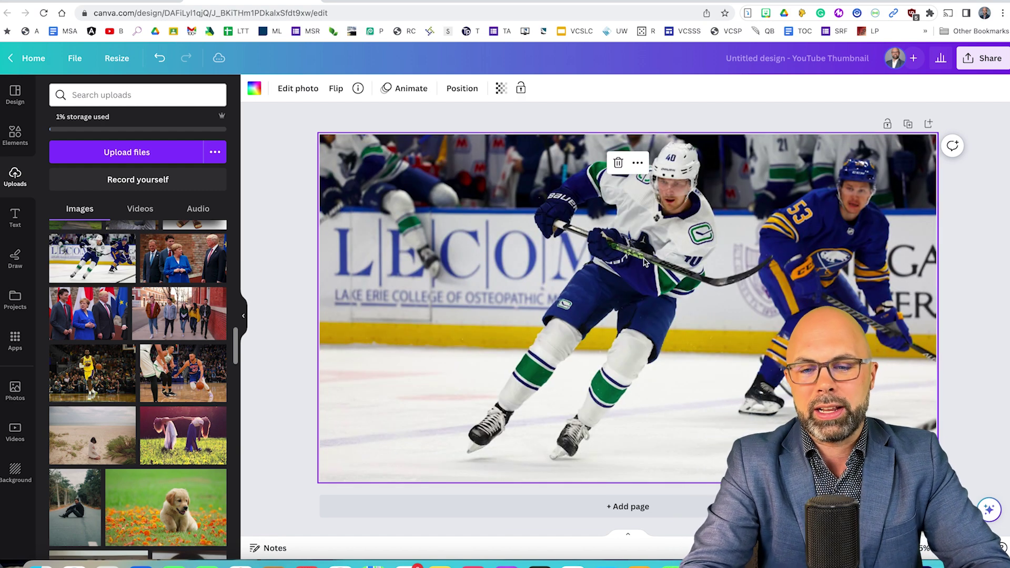
Step: Start Magic Eraser on the hockey photo with brush size raised to 41
left_click(976, 285)
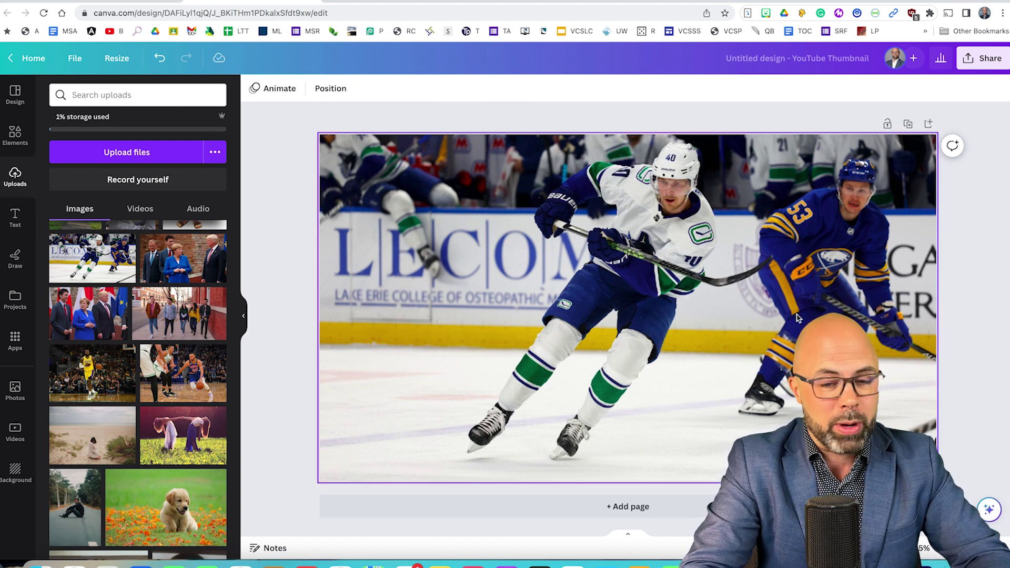
left_click(710, 293)
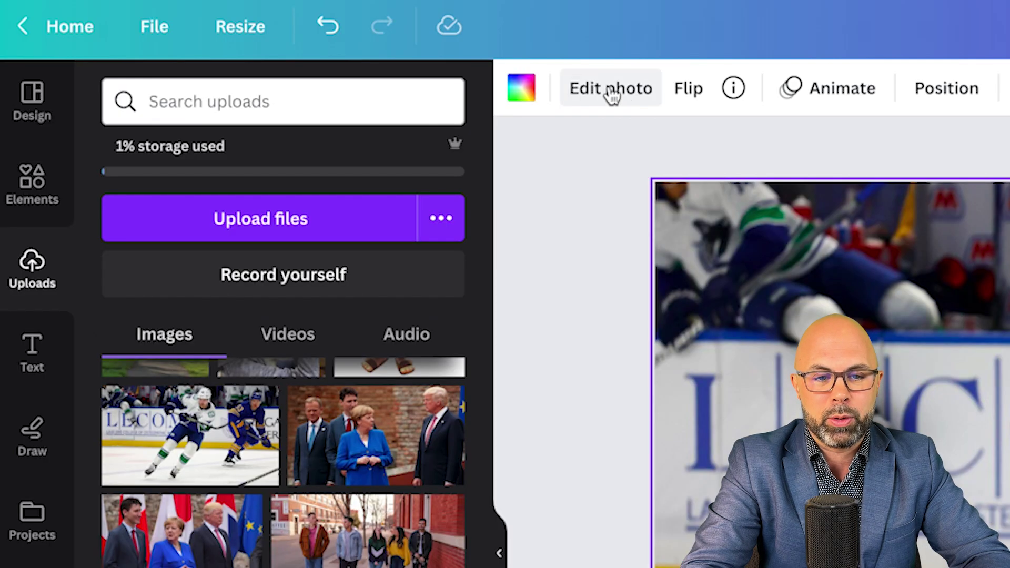
left_click(611, 95)
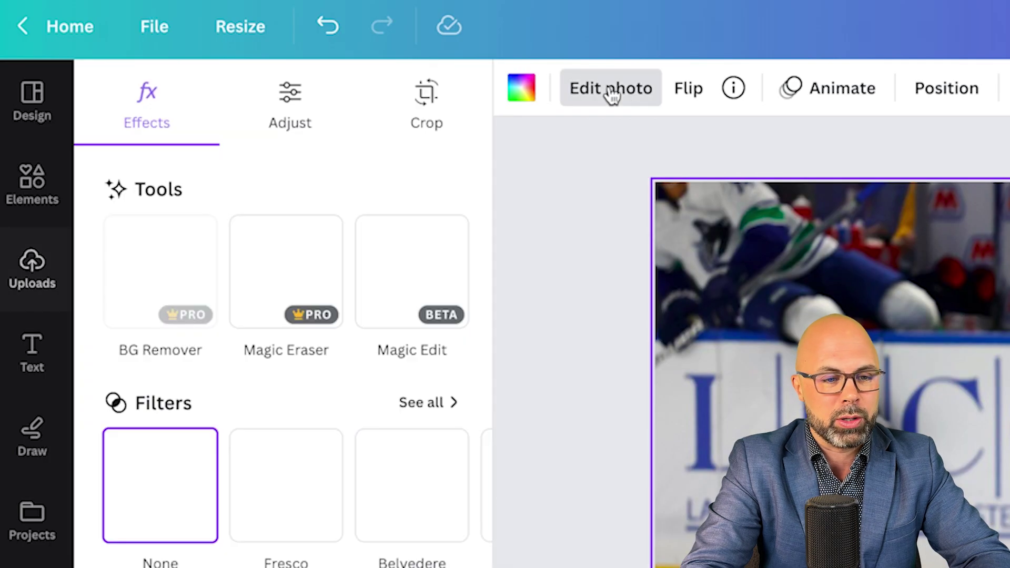
left_click(269, 280)
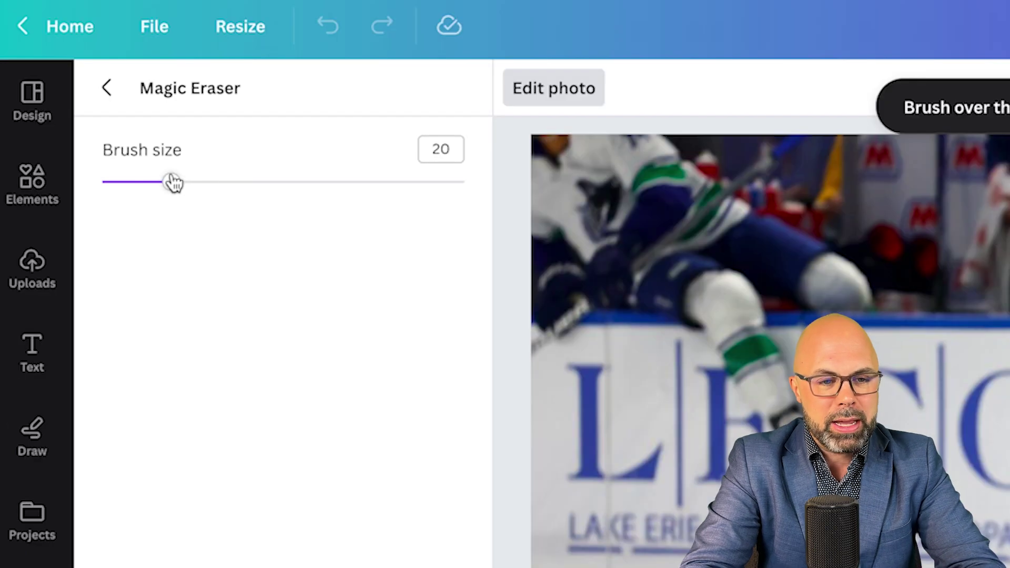
left_click_drag(173, 183, 248, 184)
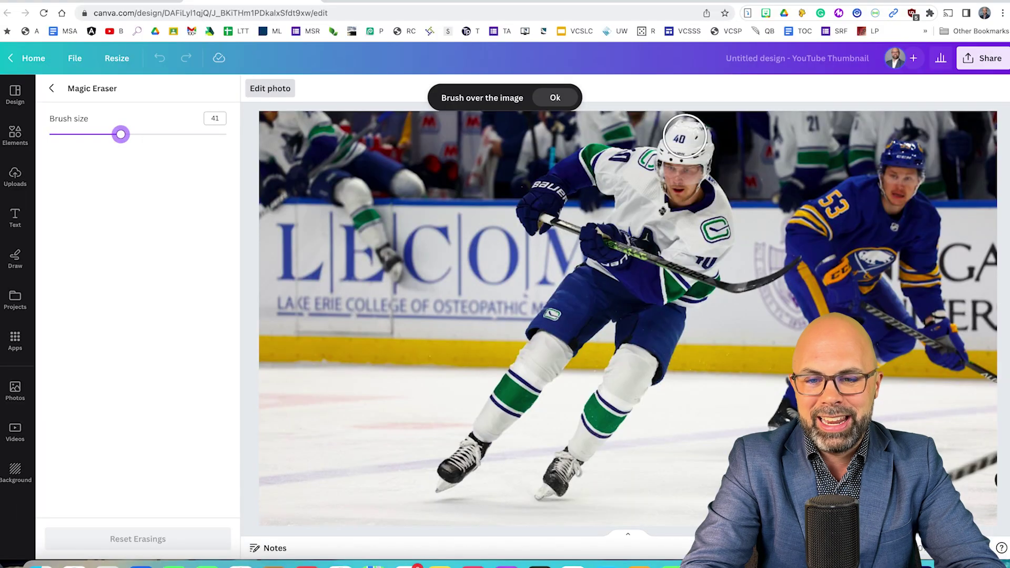
Step: Erase player 40 and the leftover ice debris, then delete the hockey photo
mouse_move(684, 136)
left_mouse_down()
mouse_move(654, 155)
mouse_move(589, 158)
mouse_move(552, 175)
mouse_move(528, 205)
mouse_move(533, 223)
mouse_move(592, 177)
mouse_move(618, 194)
mouse_move(610, 235)
mouse_move(585, 226)
mouse_move(596, 249)
mouse_move(584, 275)
mouse_move(446, 482)
mouse_move(541, 365)
mouse_move(612, 313)
mouse_move(610, 384)
mouse_move(555, 492)
mouse_move(685, 301)
mouse_move(766, 271)
mouse_move(721, 281)
mouse_move(701, 265)
mouse_move(725, 241)
mouse_move(718, 198)
mouse_move(702, 185)
mouse_move(706, 143)
mouse_move(648, 181)
mouse_move(637, 270)
mouse_move(685, 179)
mouse_move(681, 236)
mouse_move(617, 344)
mouse_move(599, 299)
mouse_move(618, 304)
mouse_move(616, 322)
mouse_move(643, 295)
left_mouse_up()
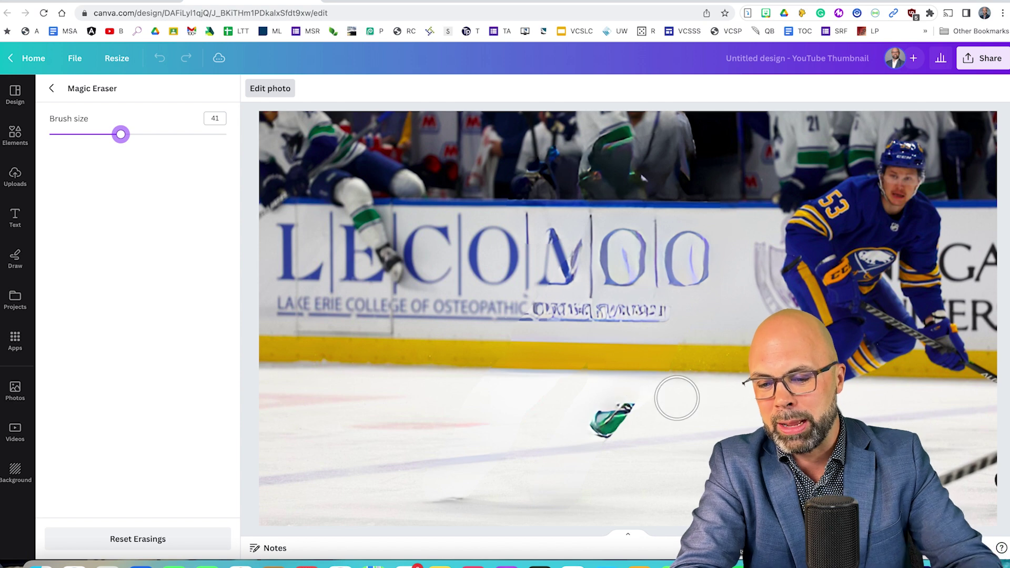
mouse_move(644, 398)
left_mouse_down()
mouse_move(610, 410)
mouse_move(617, 440)
left_mouse_up()
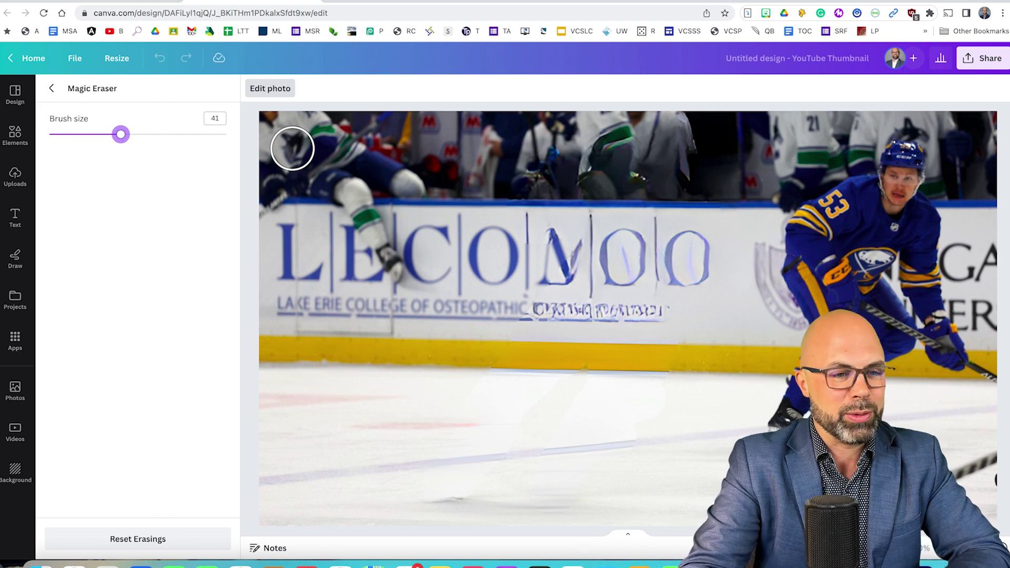
left_click(53, 89)
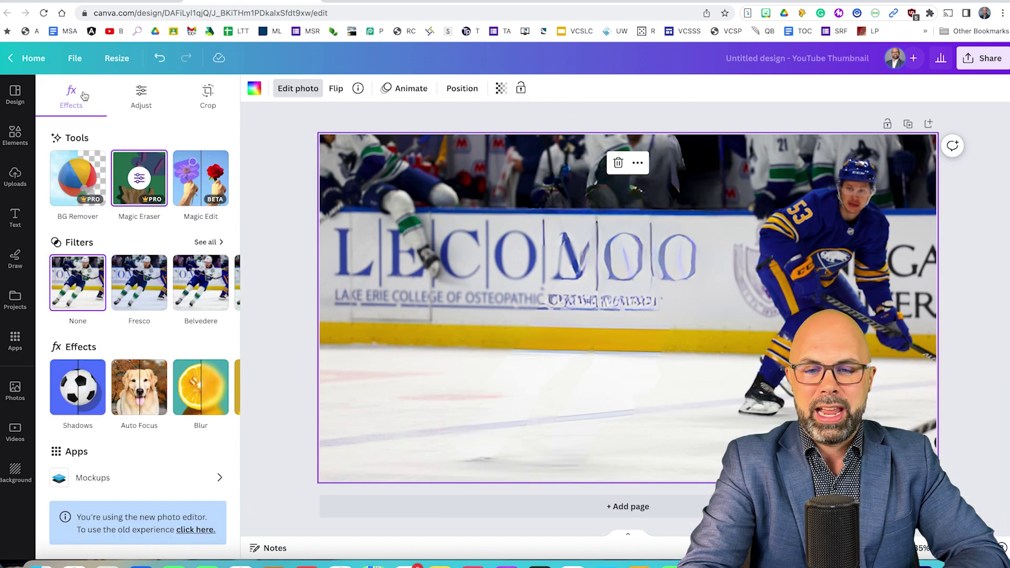
left_click(619, 164)
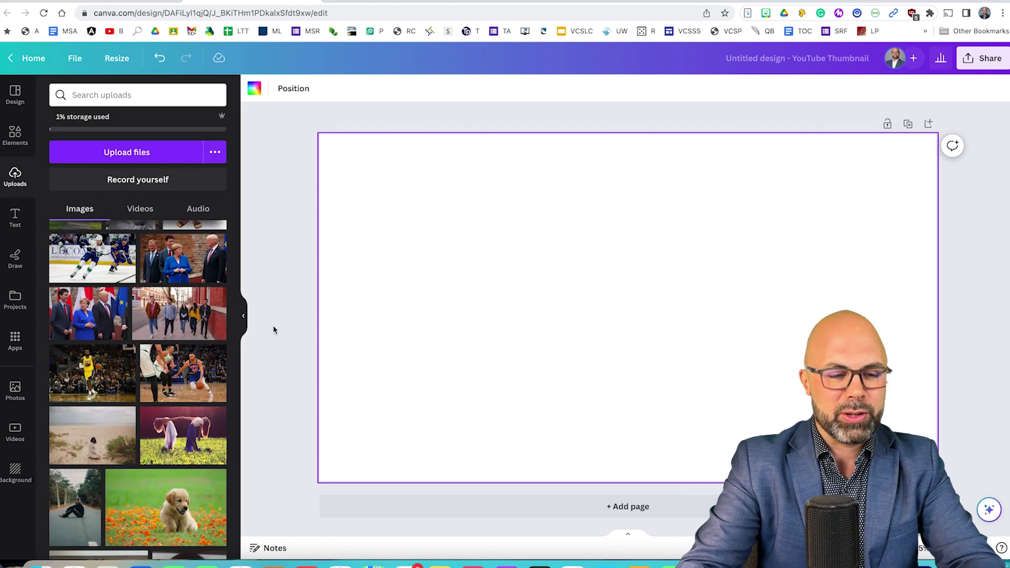
Step: Add the basketball player photo, then size and shift it left on the page
left_click(87, 370)
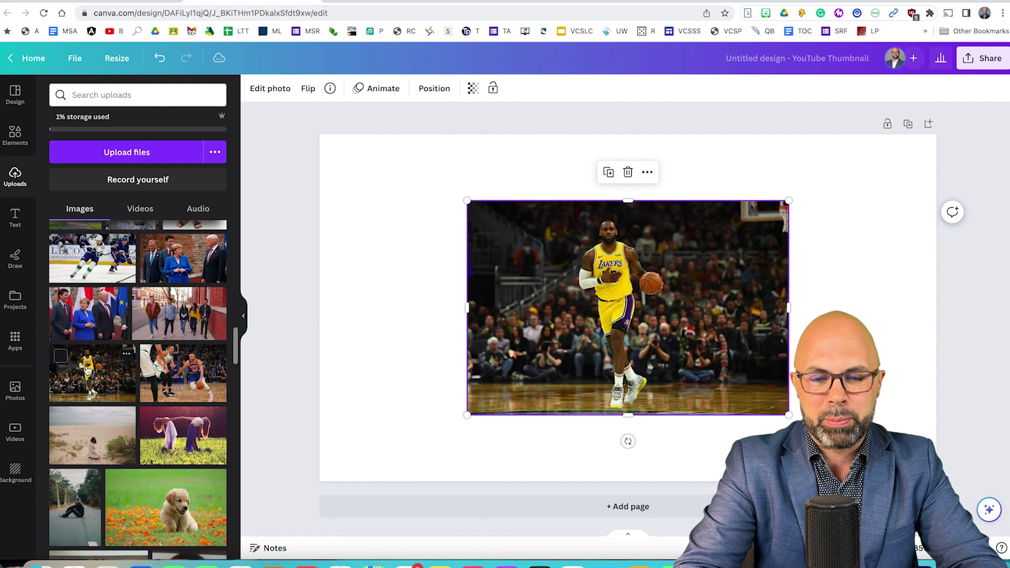
left_click_drag(621, 273, 473, 201)
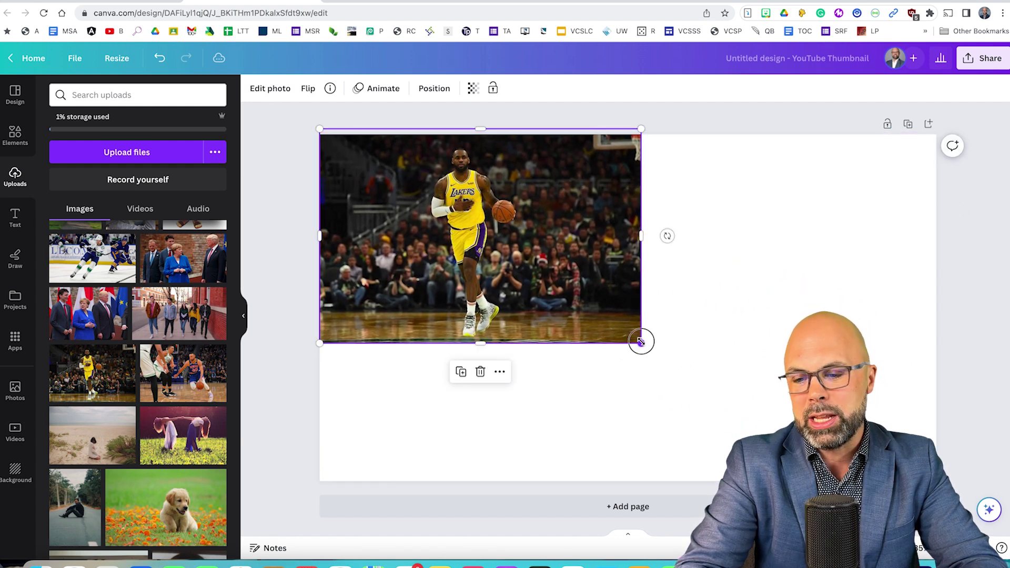
left_click_drag(641, 342, 983, 486)
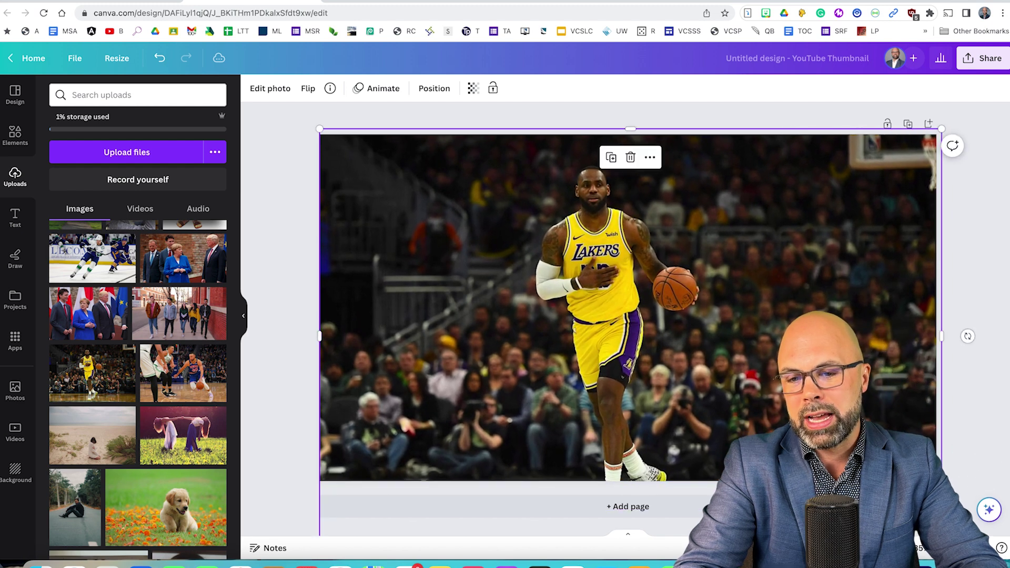
left_click_drag(841, 463, 846, 401)
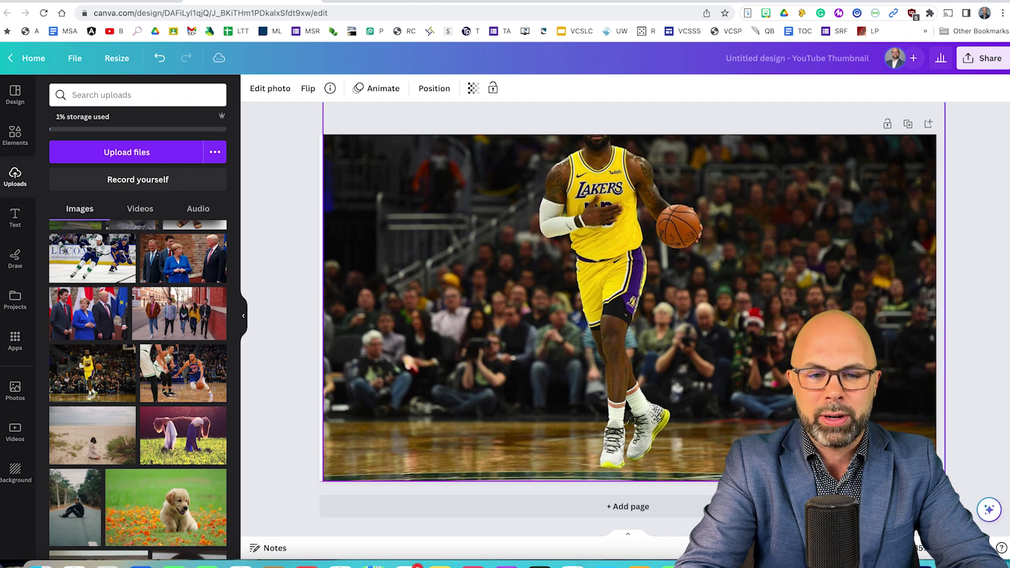
left_click_drag(480, 280, 479, 332)
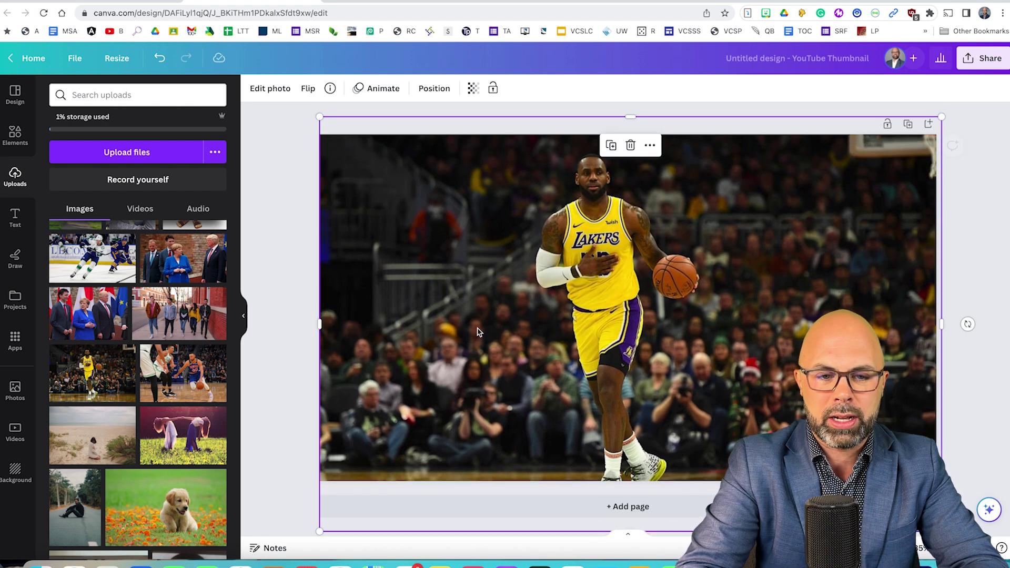
left_click_drag(322, 117, 372, 153)
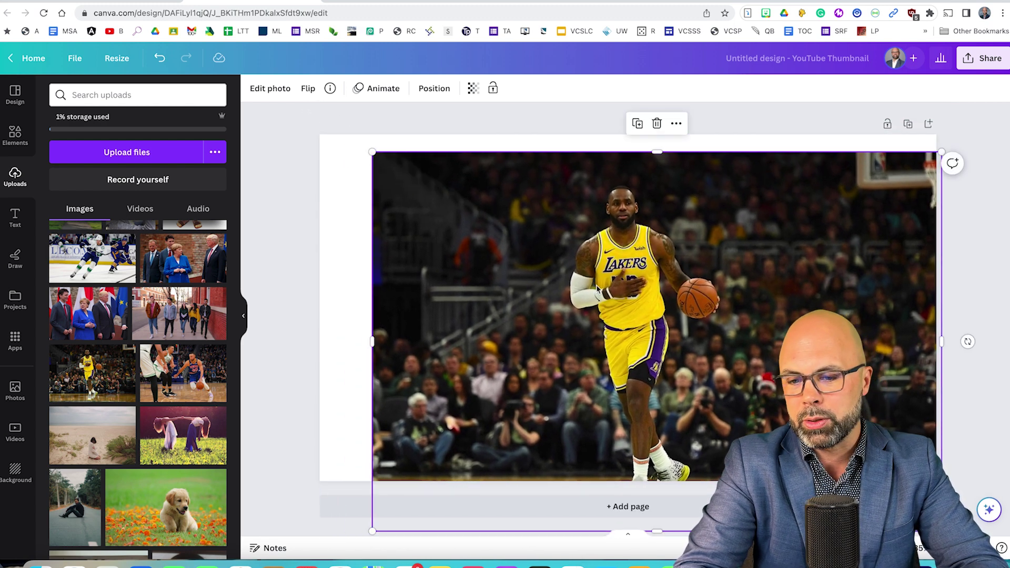
left_click_drag(704, 342, 685, 322)
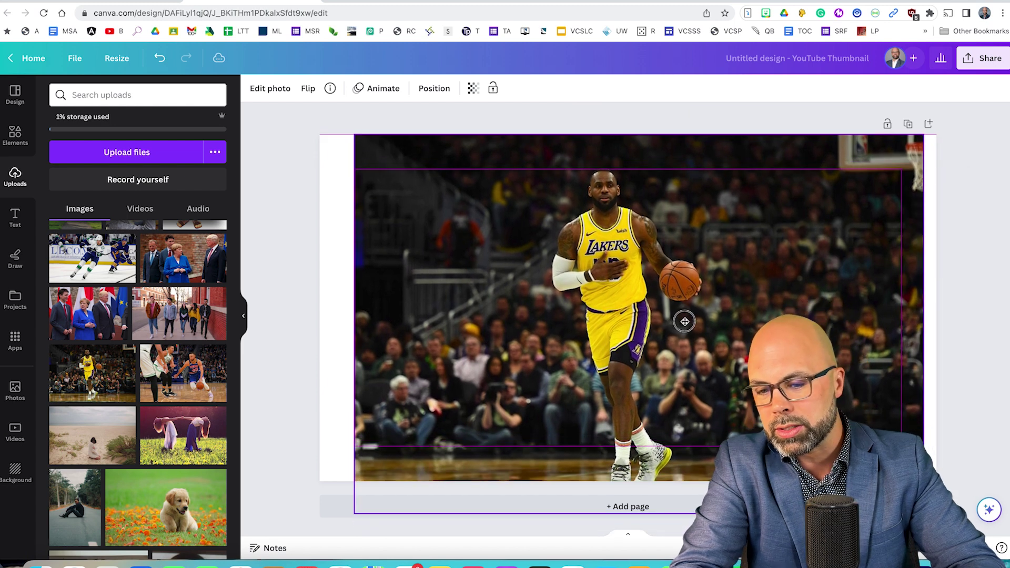
left_click_drag(355, 508, 394, 456)
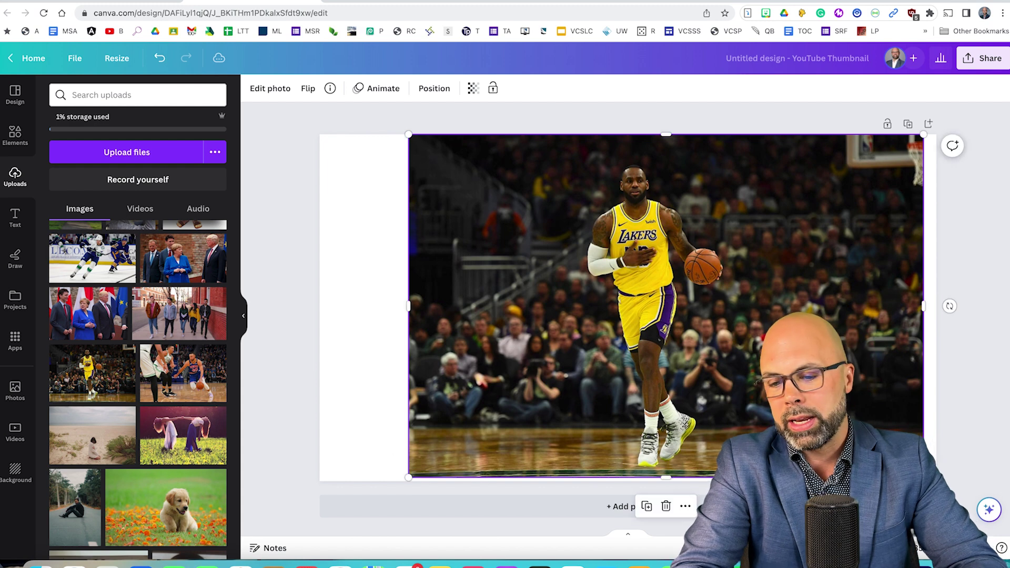
left_click_drag(764, 375, 732, 377)
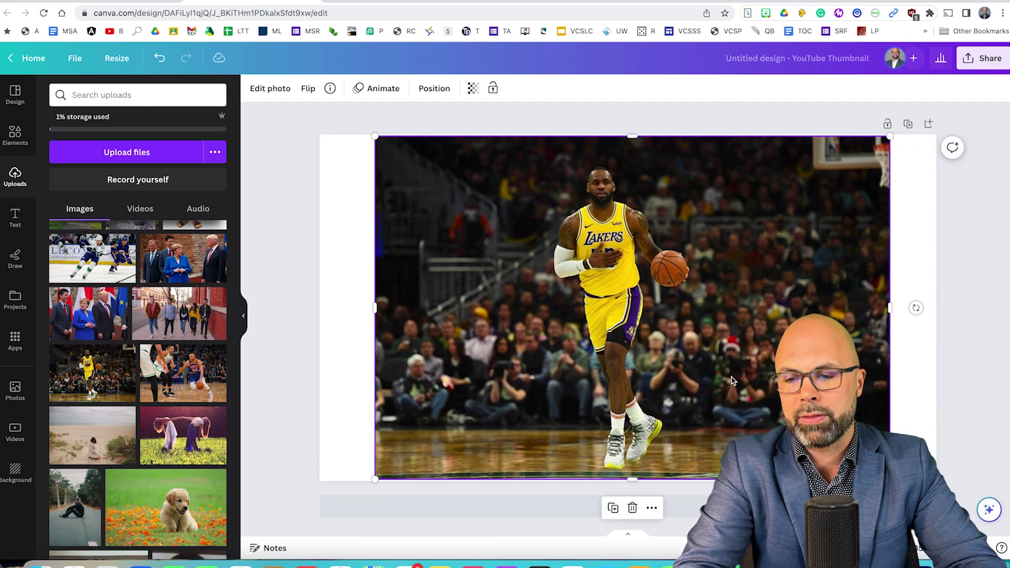
Step: Zoom in on the page, reselect the basketball photo and bring up Edit photo
left_click(950, 343)
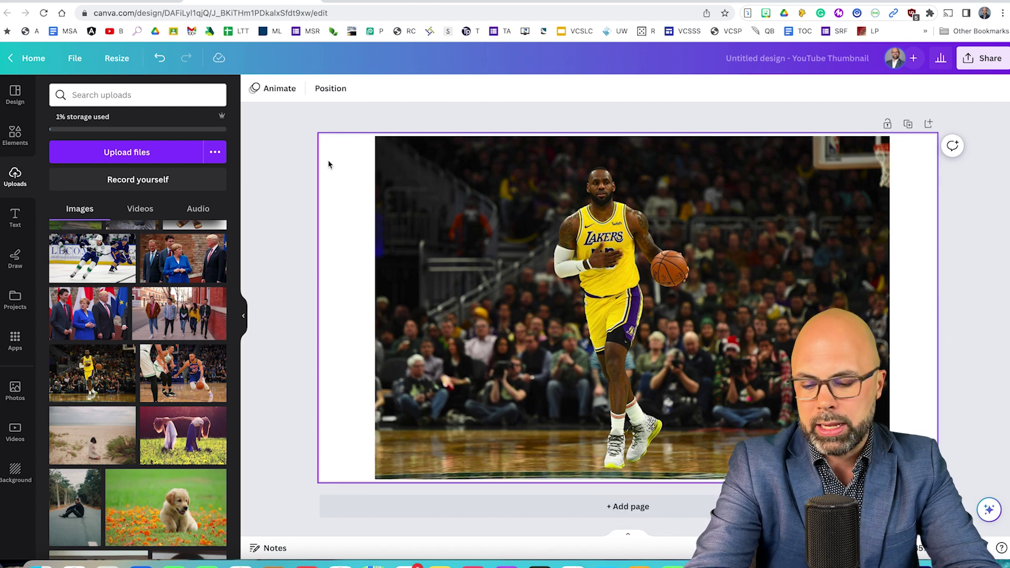
key("super+equal")
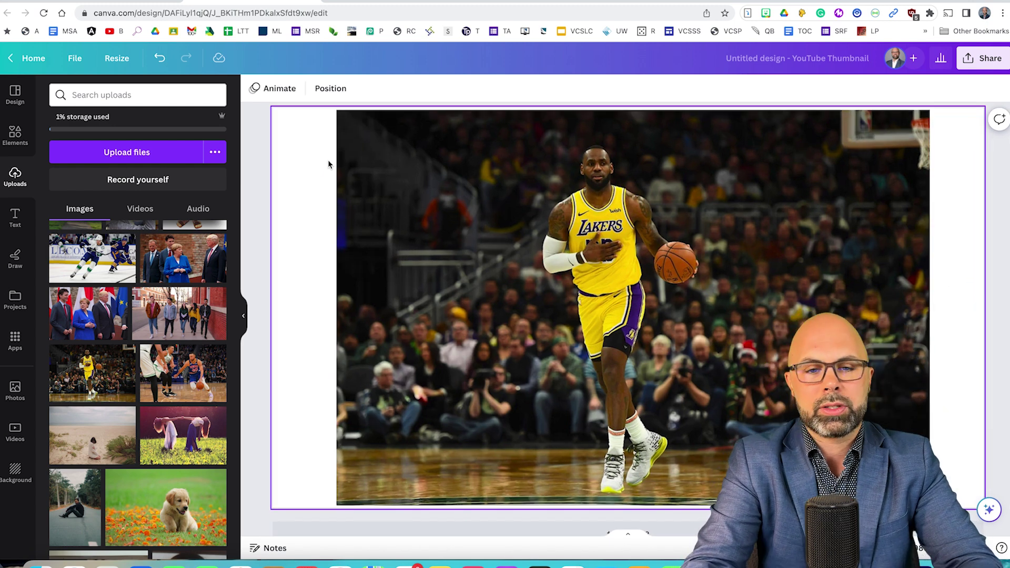
left_click(438, 169)
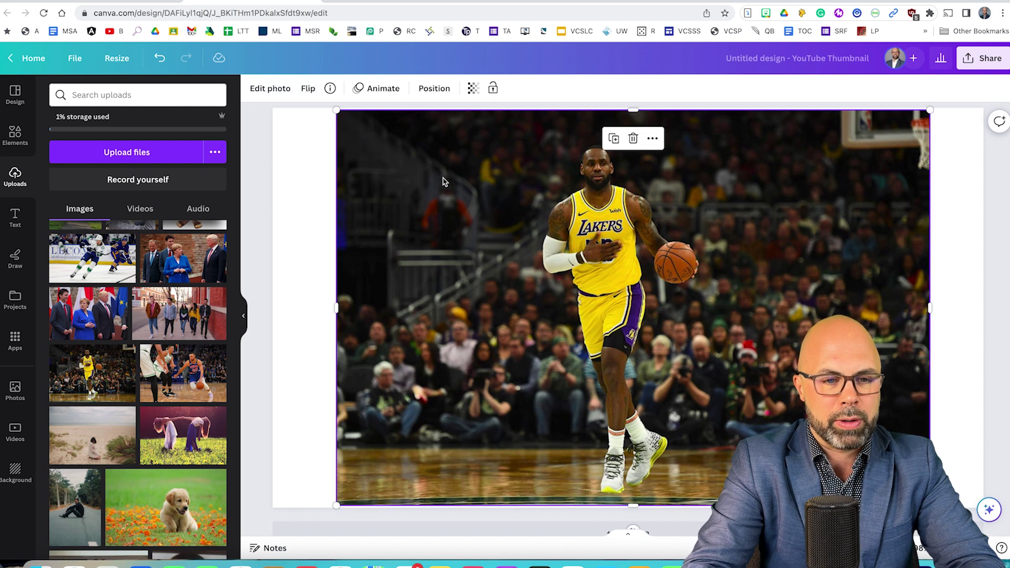
left_click(269, 89)
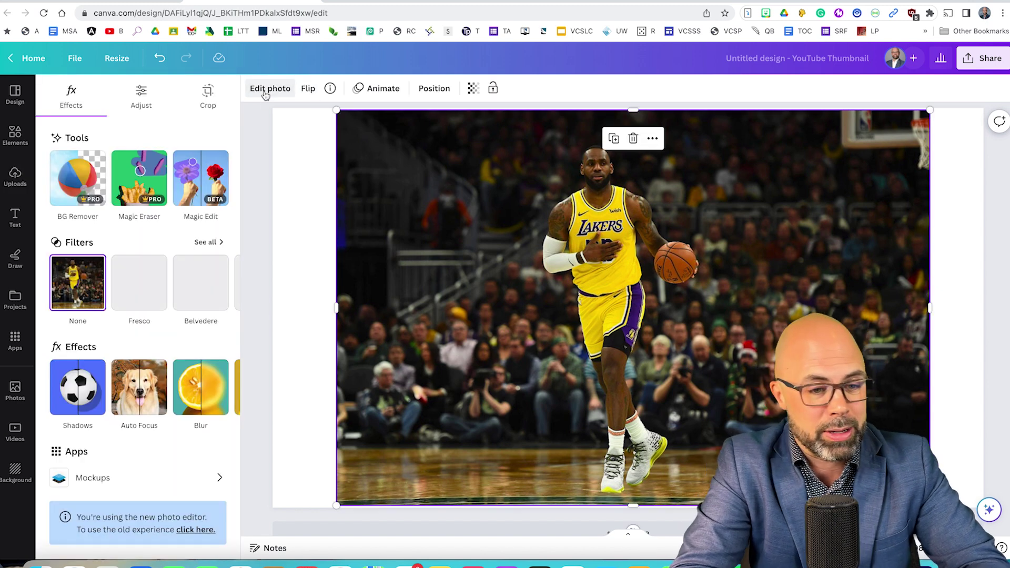
Step: Erase the basketball player and the small orange spot in the crowd
left_click(201, 178)
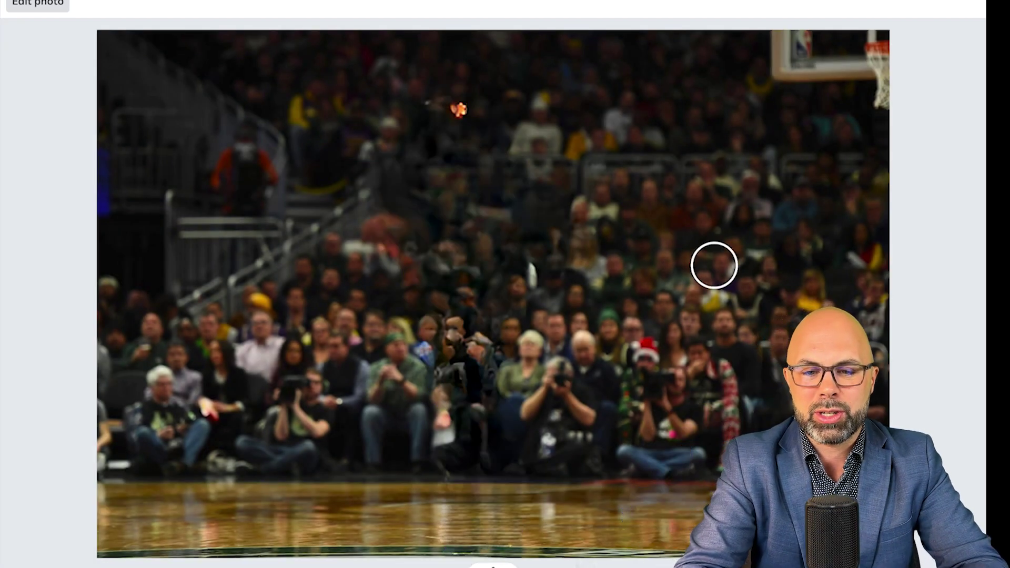
left_click_drag(436, 101, 458, 113)
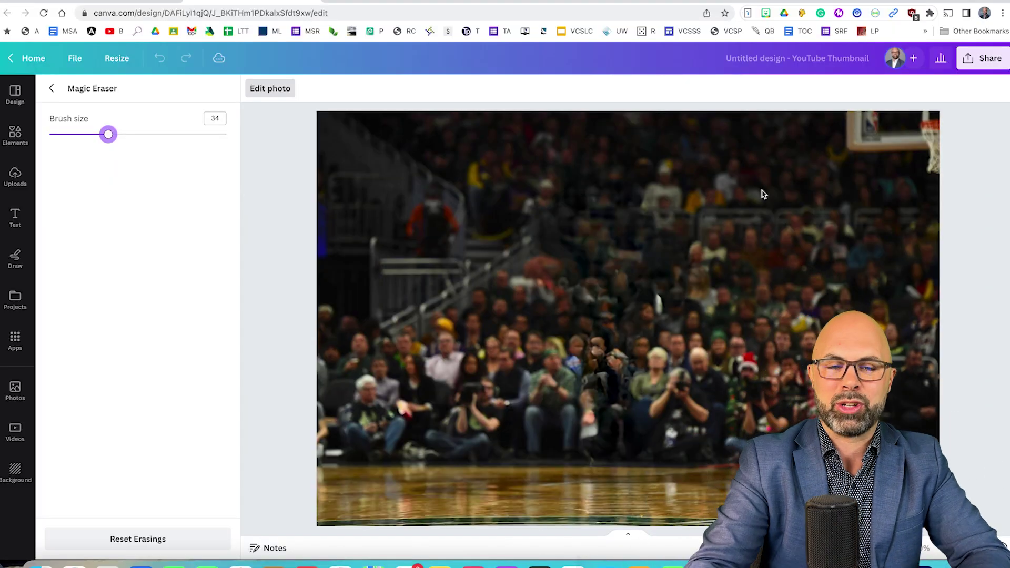
left_click(52, 90)
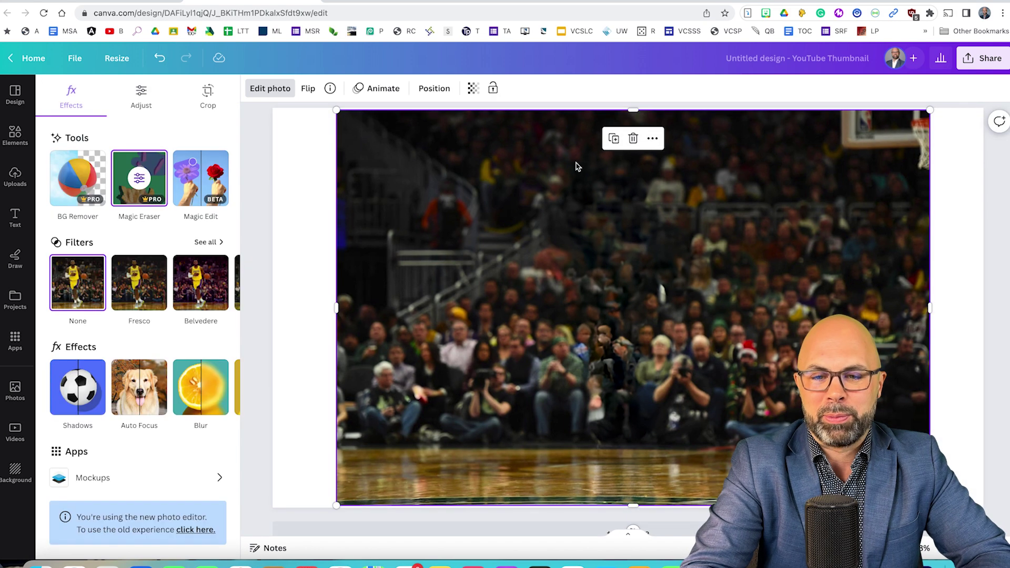
Step: Delete the basketball photo from the page
left_click(633, 139)
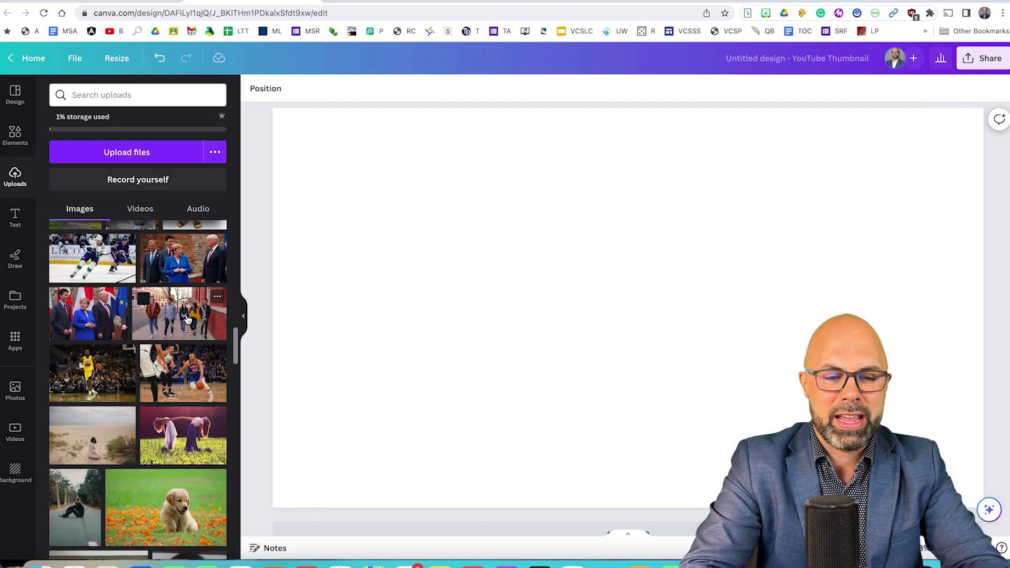
Step: Place the walking group photo from Uploads on the page
left_click_drag(187, 319, 303, 250)
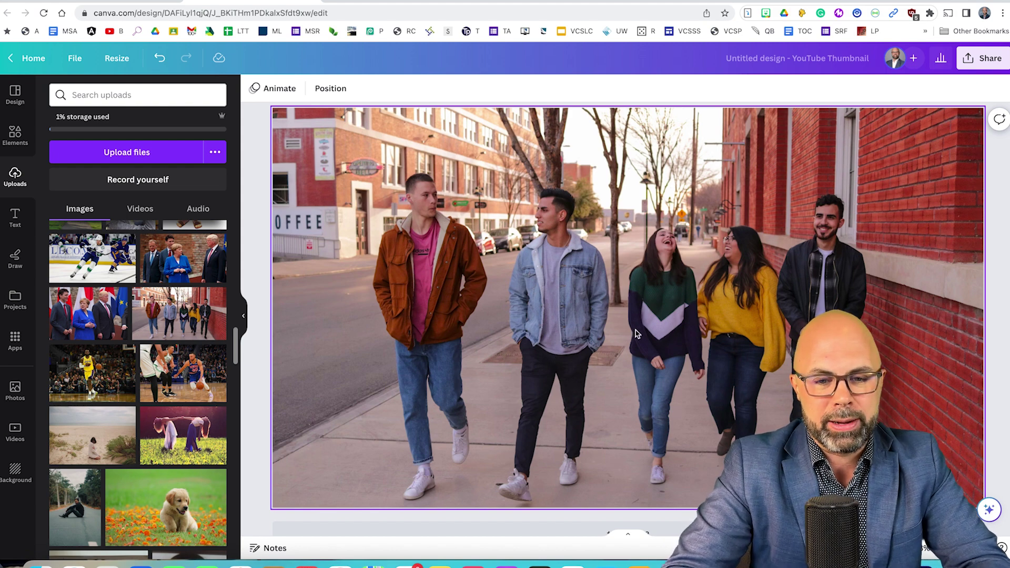
Step: Erase the man in the denim jacket using Magic Eraser at brush size 36
left_click(617, 309)
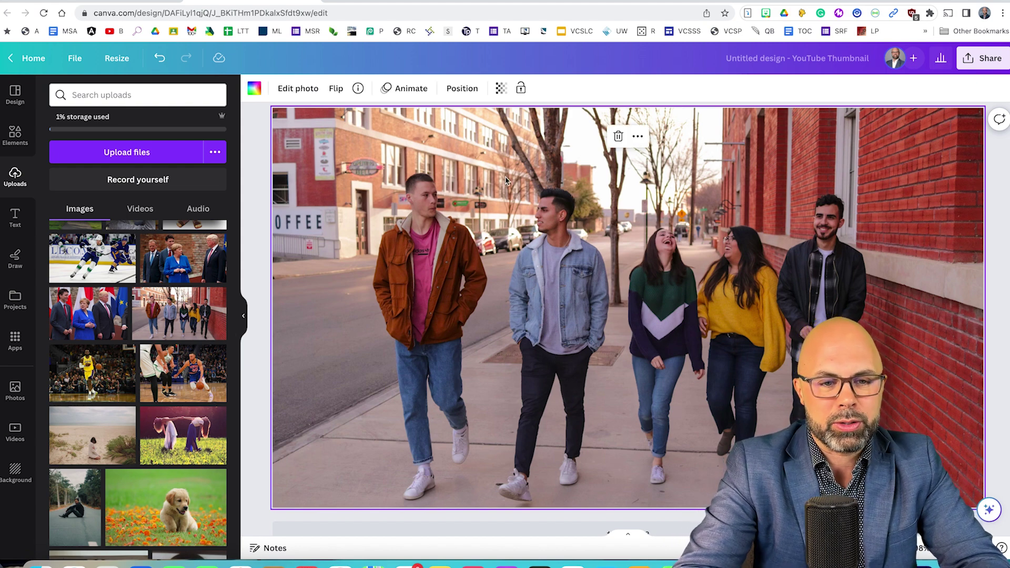
left_click(293, 88)
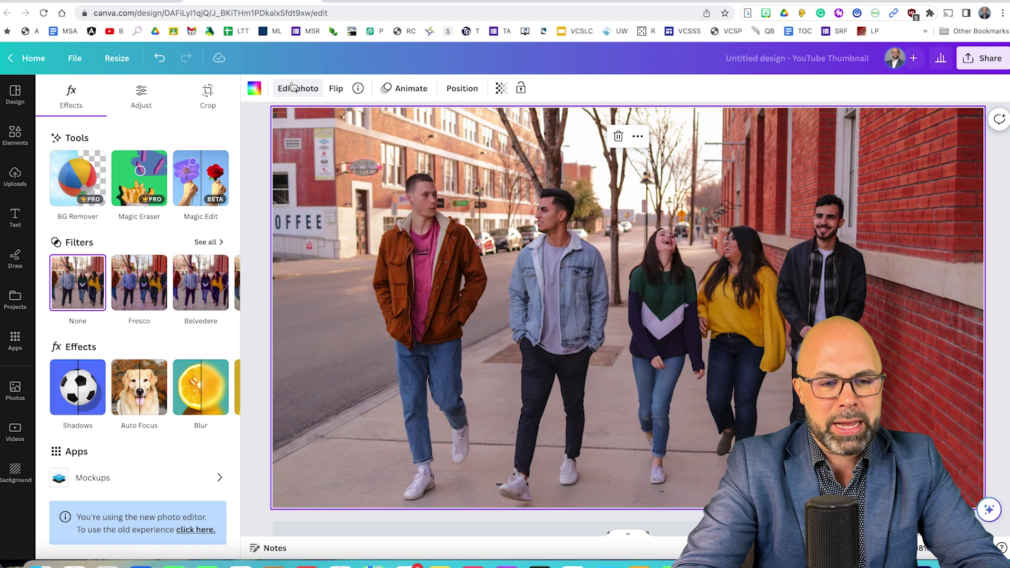
left_click(155, 174)
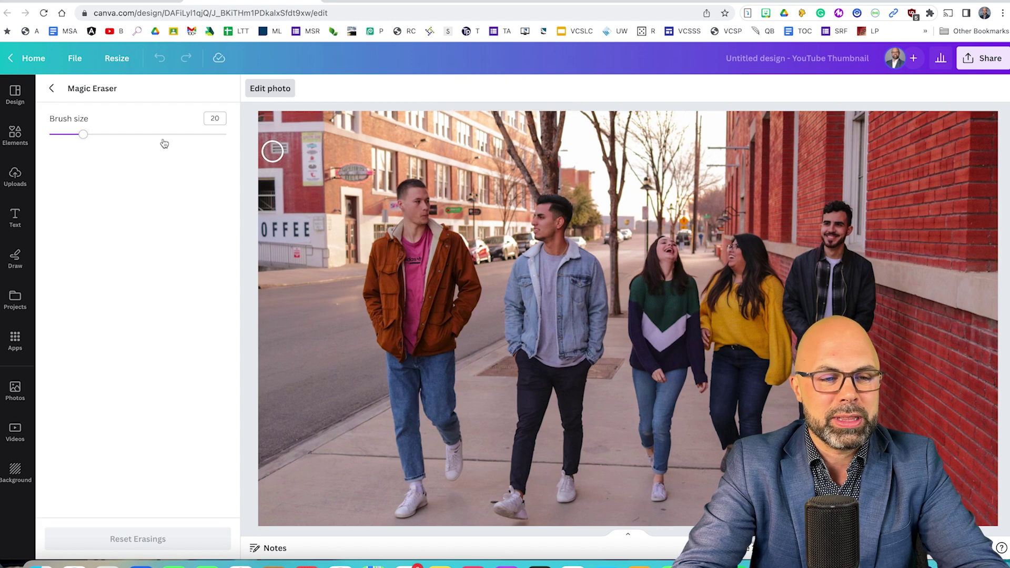
left_click_drag(86, 139, 113, 146)
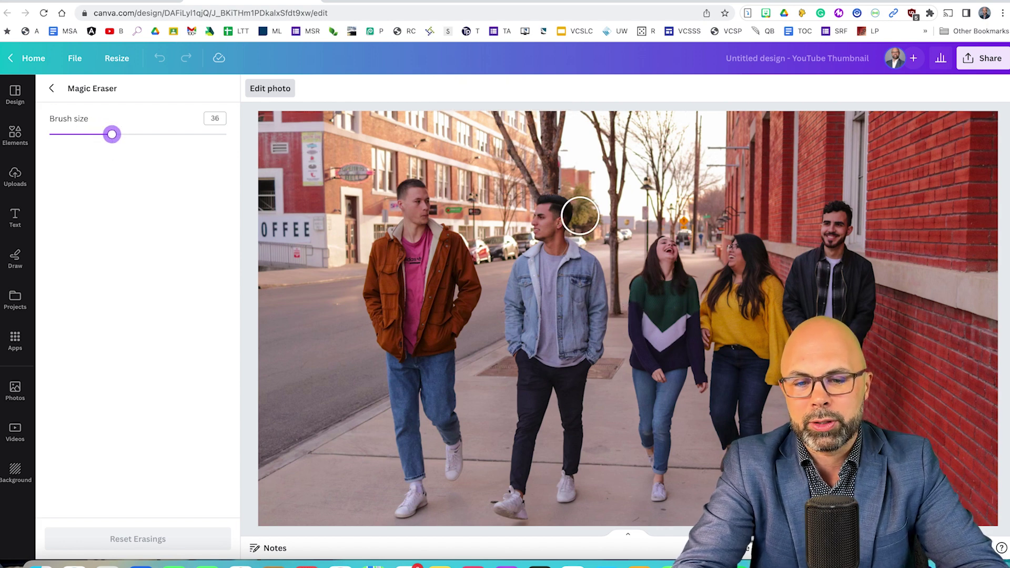
mouse_move(547, 206)
left_mouse_down()
mouse_move(559, 232)
mouse_move(592, 270)
mouse_move(597, 339)
mouse_move(577, 384)
mouse_move(566, 490)
mouse_move(550, 379)
mouse_move(515, 509)
mouse_move(514, 279)
mouse_move(546, 229)
mouse_move(553, 260)
mouse_move(538, 309)
mouse_move(545, 353)
mouse_move(564, 362)
mouse_move(564, 267)
left_mouse_up()
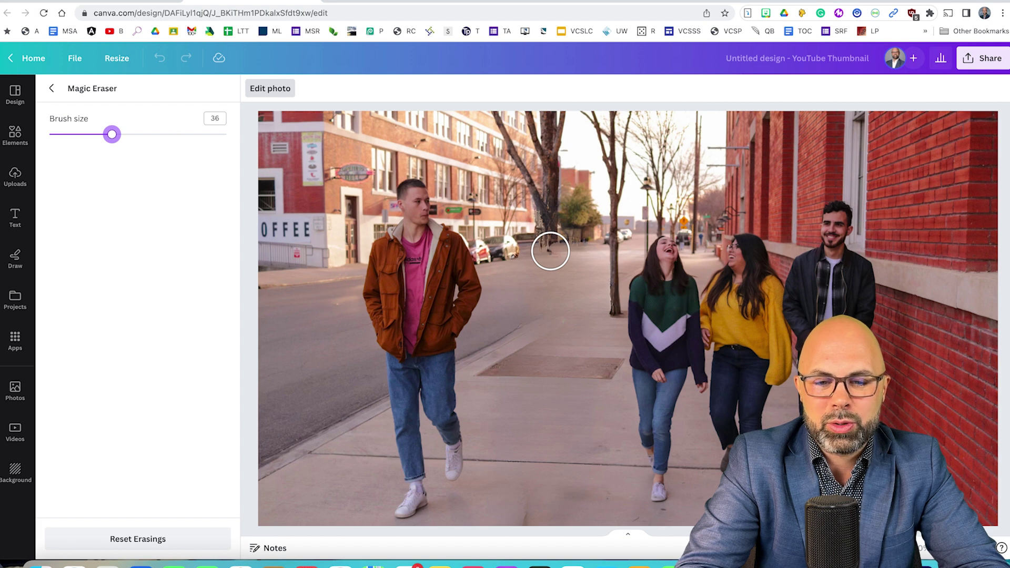
Step: Erase the tree trunk from the street photo with Magic Eraser
mouse_move(551, 251)
left_mouse_down()
mouse_move(553, 121)
mouse_move(537, 116)
mouse_move(539, 199)
mouse_move(491, 125)
left_mouse_up()
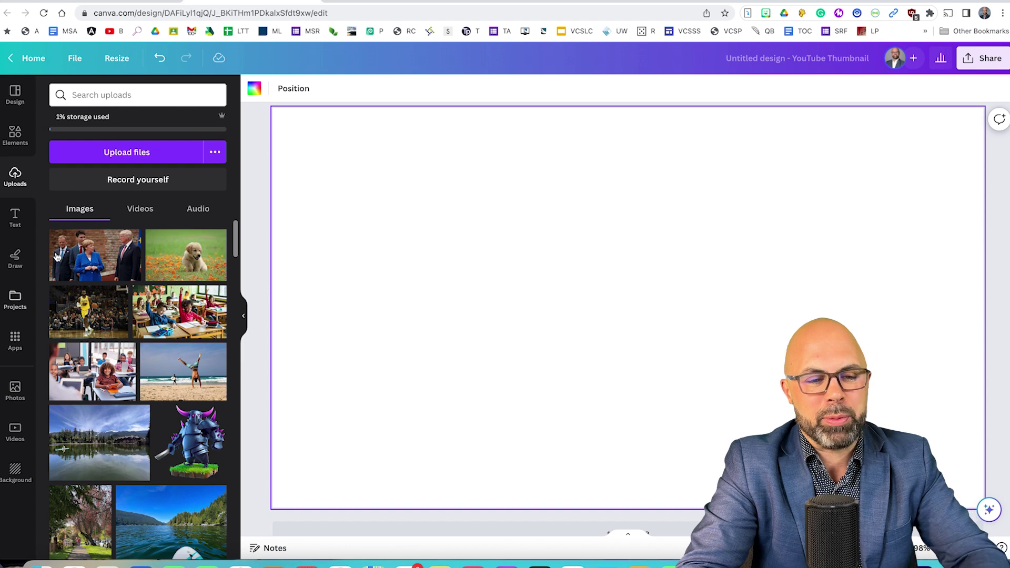
Step: Place the uploaded photo of four politicians before a brick wall onto the blank page
left_click_drag(91, 262, 302, 255)
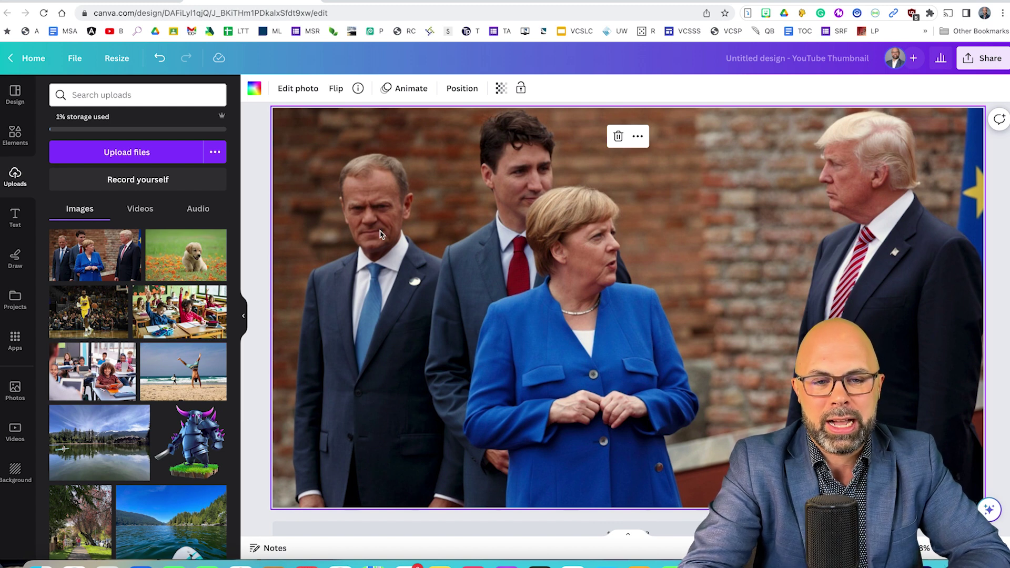
Step: Use Magic Eraser at brush size 32 to erase the leftmost man and his smudge
left_click(293, 90)
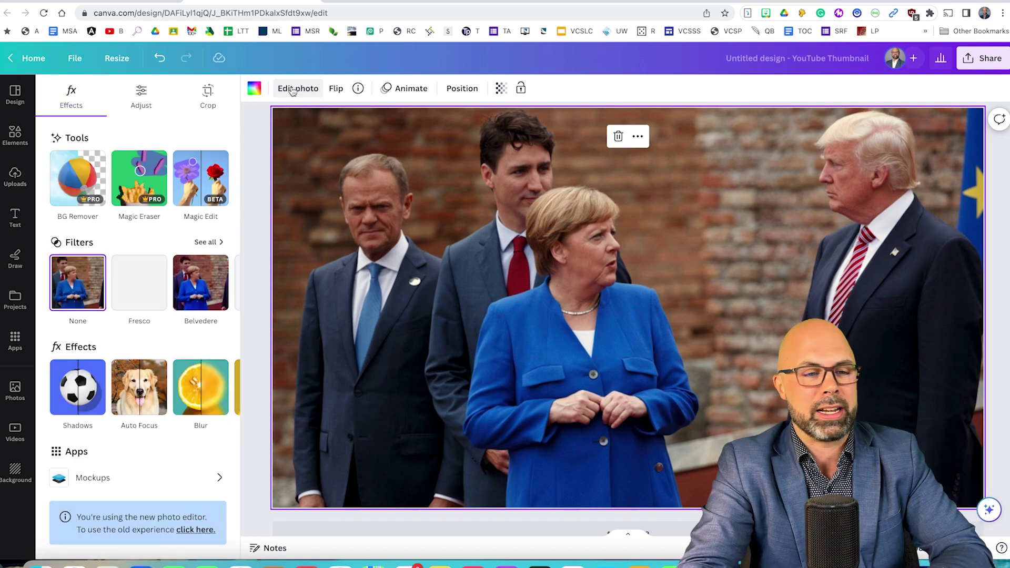
left_click(139, 187)
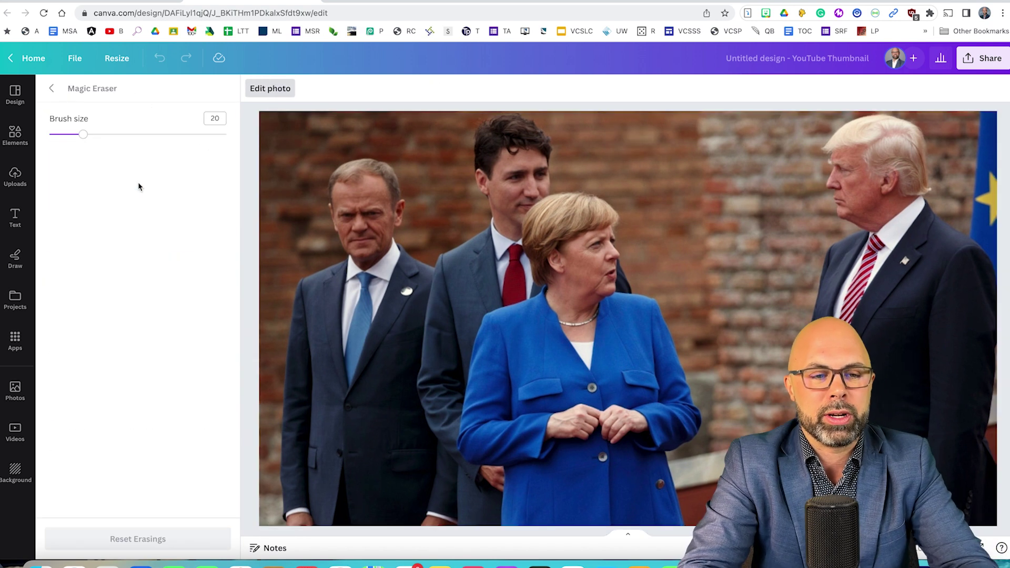
left_click_drag(84, 136, 105, 134)
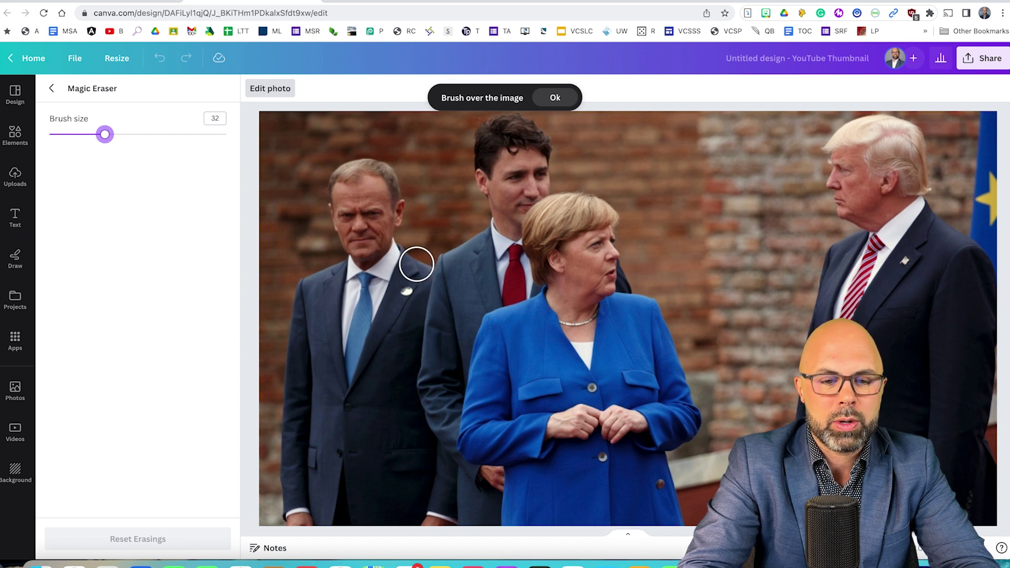
mouse_move(417, 265)
left_mouse_down()
mouse_move(393, 255)
mouse_move(375, 174)
mouse_move(343, 175)
mouse_move(360, 257)
mouse_move(309, 292)
mouse_move(290, 393)
mouse_move(302, 522)
mouse_move(441, 523)
mouse_move(441, 475)
mouse_move(415, 435)
mouse_move(401, 375)
mouse_move(418, 278)
mouse_move(406, 363)
mouse_move(377, 277)
mouse_move(329, 316)
mouse_move(310, 427)
mouse_move(326, 499)
mouse_move(363, 505)
mouse_move(419, 492)
mouse_move(381, 416)
mouse_move(366, 309)
mouse_move(345, 336)
mouse_move(338, 422)
mouse_move(361, 479)
mouse_move(386, 479)
mouse_move(365, 435)
mouse_move(360, 192)
left_mouse_up()
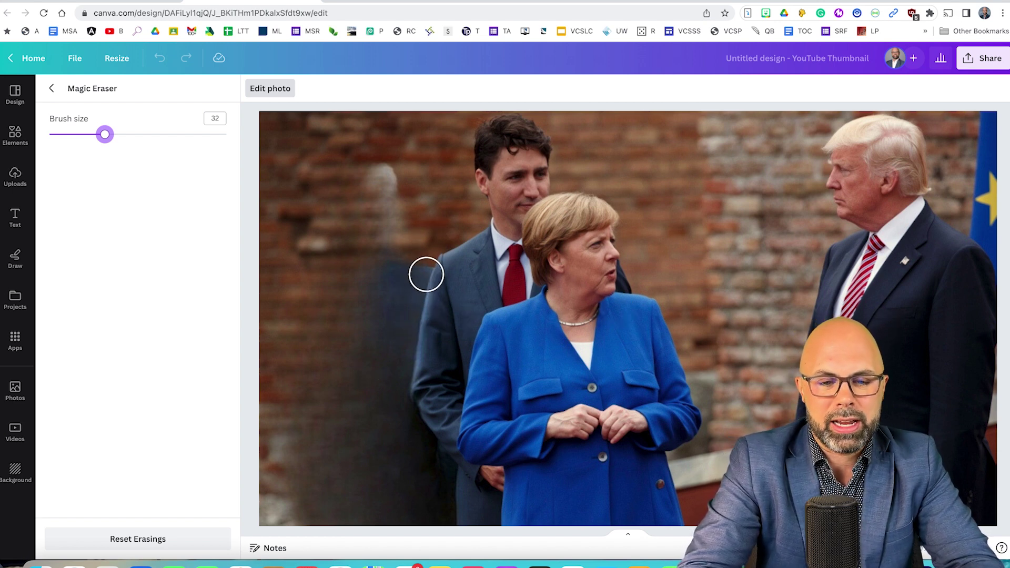
mouse_move(428, 235)
left_mouse_down()
mouse_move(395, 385)
mouse_move(383, 335)
mouse_move(391, 259)
mouse_move(364, 401)
left_mouse_up()
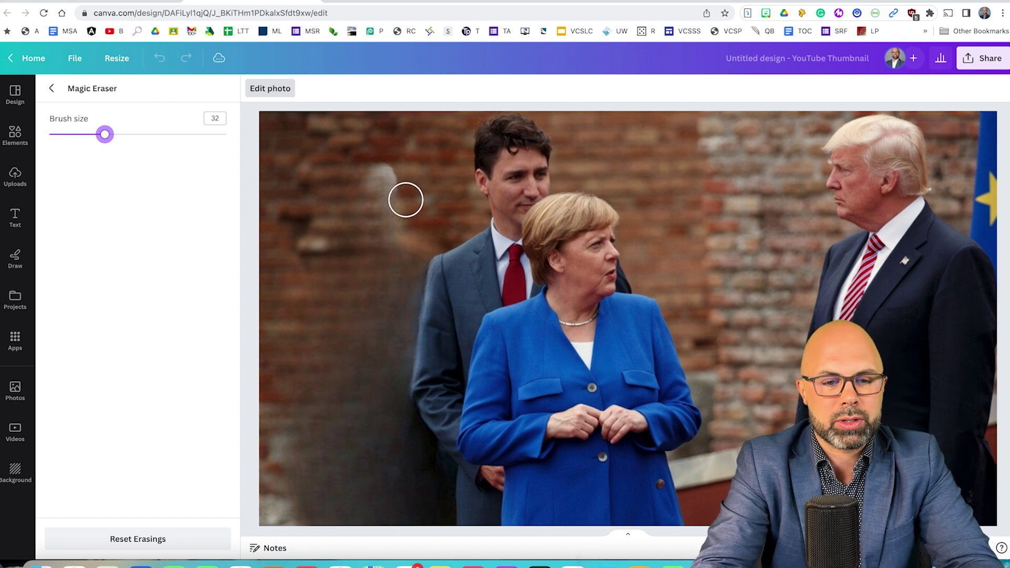
Step: Brush once more over the remaining ghostly figure on the left against the brick wall
mouse_move(393, 163)
left_mouse_down()
mouse_move(371, 196)
mouse_move(407, 221)
mouse_move(328, 272)
mouse_move(356, 303)
mouse_move(299, 391)
mouse_move(397, 467)
mouse_move(360, 491)
mouse_move(321, 498)
mouse_move(304, 464)
mouse_move(293, 472)
mouse_move(298, 503)
mouse_move(292, 424)
mouse_move(330, 458)
mouse_move(421, 480)
mouse_move(396, 408)
mouse_move(360, 391)
mouse_move(358, 369)
mouse_move(295, 322)
mouse_move(392, 317)
mouse_move(414, 259)
left_mouse_up()
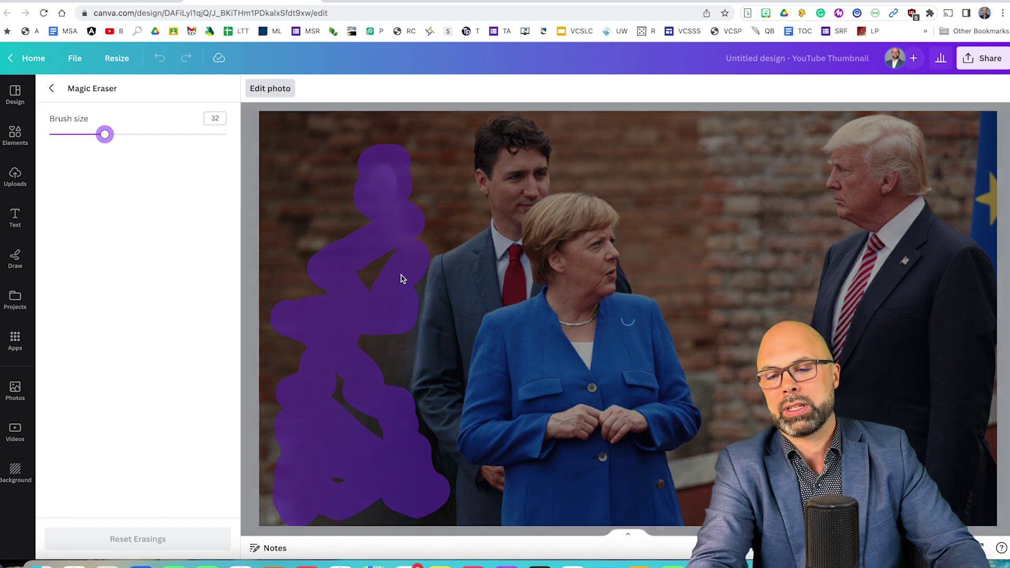